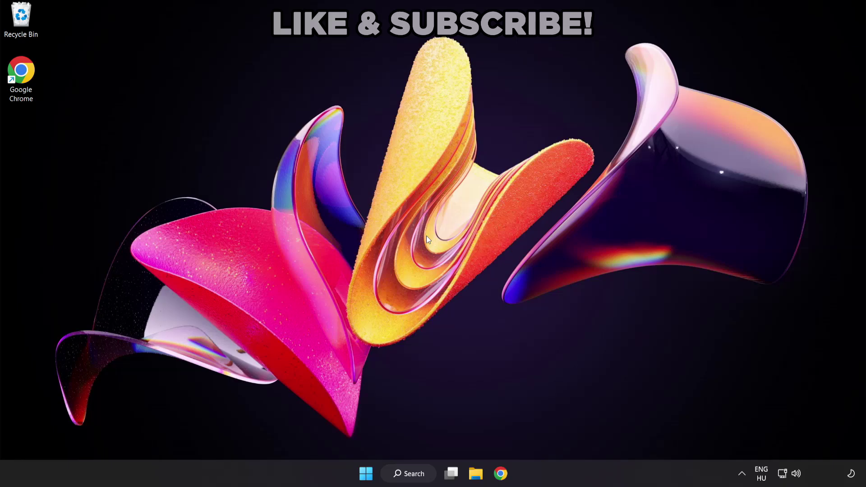
Search Windows for 'device manager'.
{"action": "left_click", "coordinate": [418, 479]}
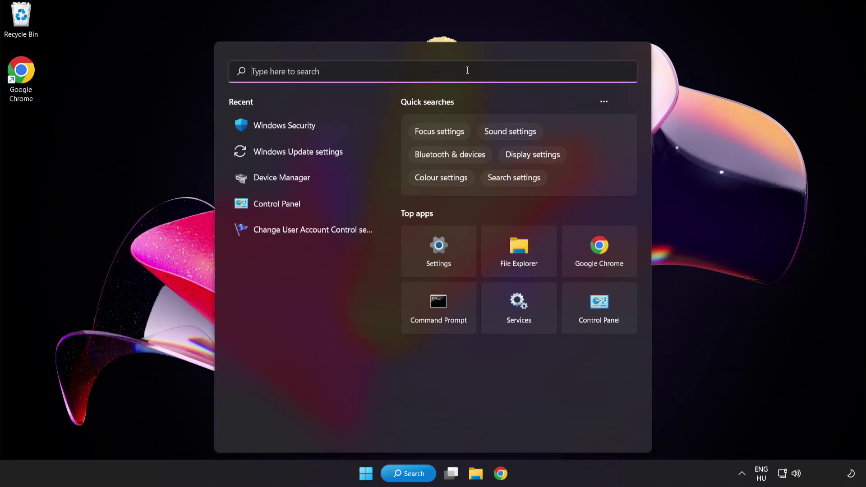
{"action": "type", "text": "device manag"}
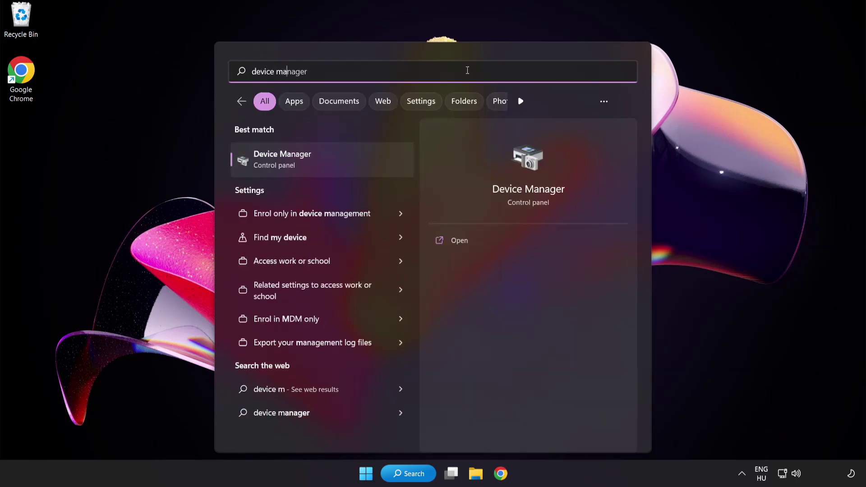
{"action": "type", "text": "er"}
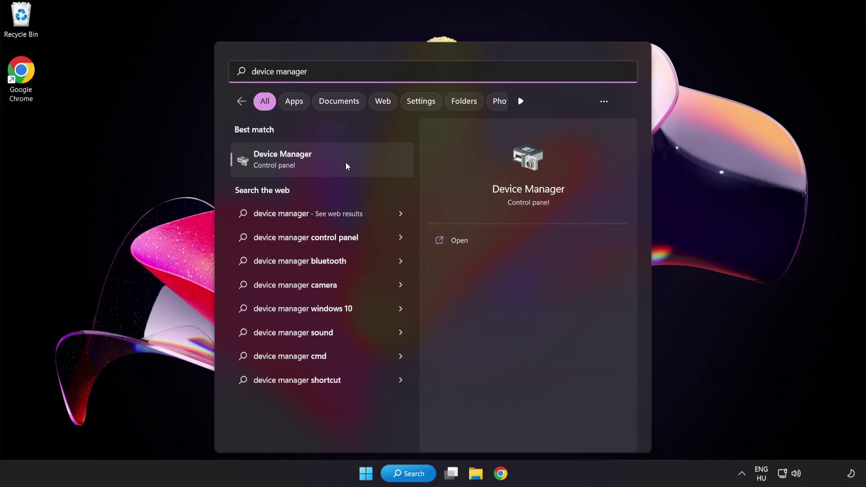
Open Device Manager, expand Display adapters and bring up the VMware SVGA 3D adapter's options.
{"action": "left_click", "coordinate": [346, 163]}
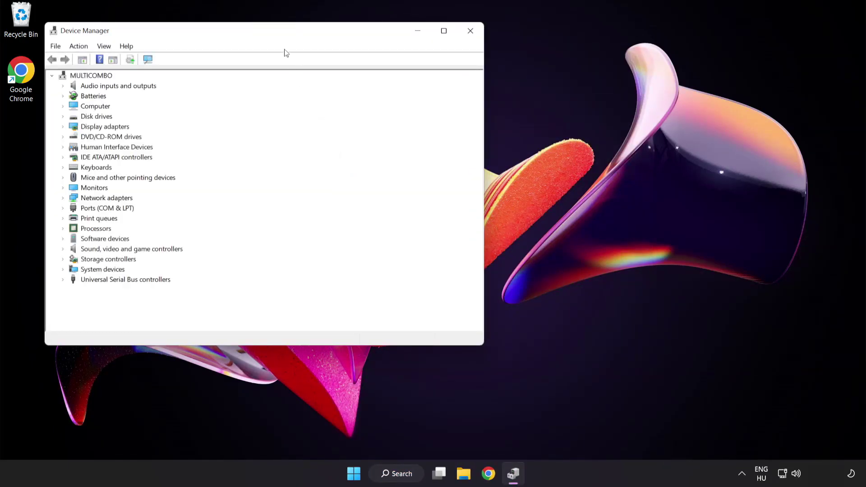
{"action": "left_click_drag", "start_coordinate": [278, 34], "coordinate": [425, 90]}
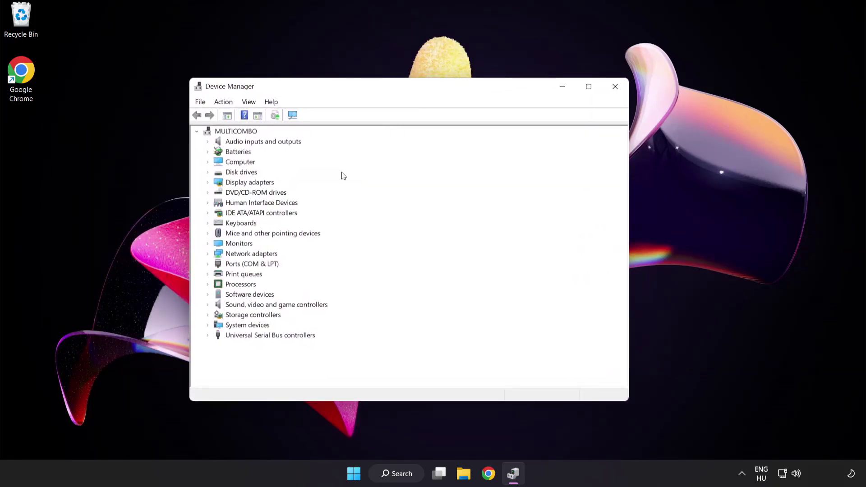
{"action": "left_click", "coordinate": [268, 185]}
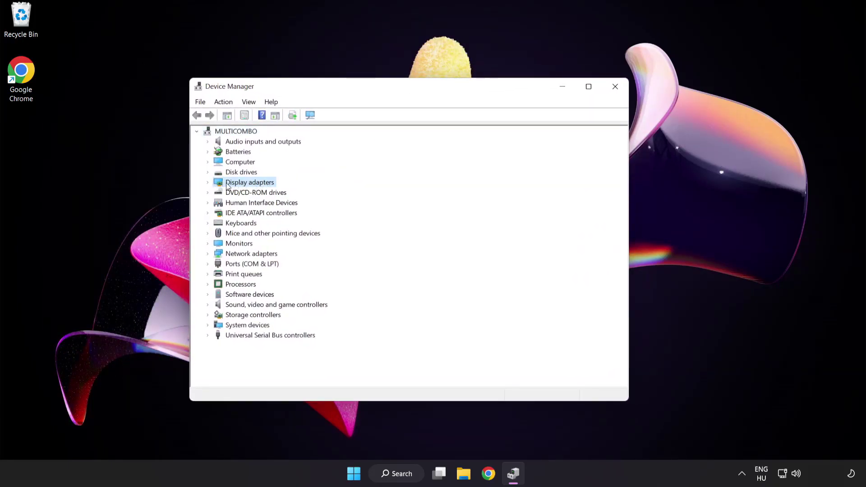
{"action": "left_click", "coordinate": [208, 184]}
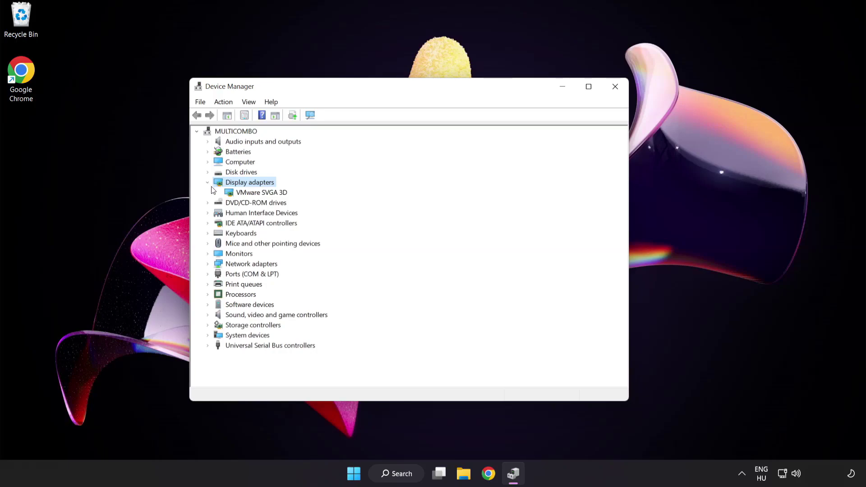
{"action": "left_click", "coordinate": [228, 195]}
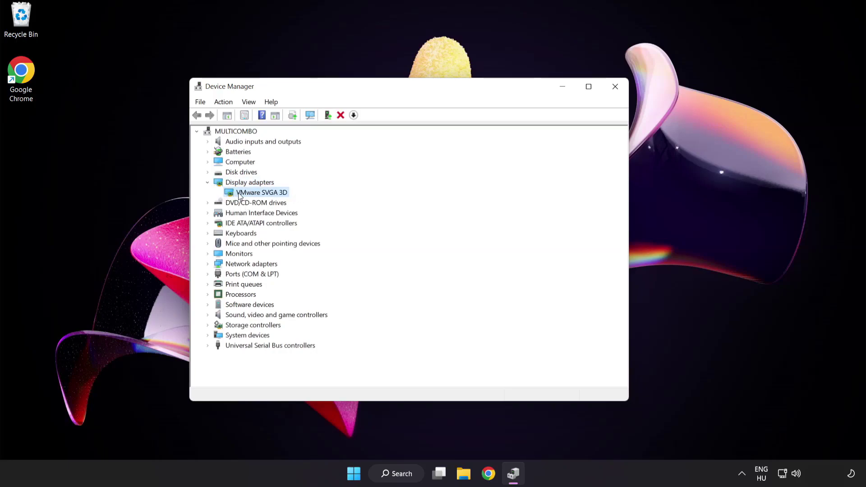
{"action": "right_click", "coordinate": [254, 194]}
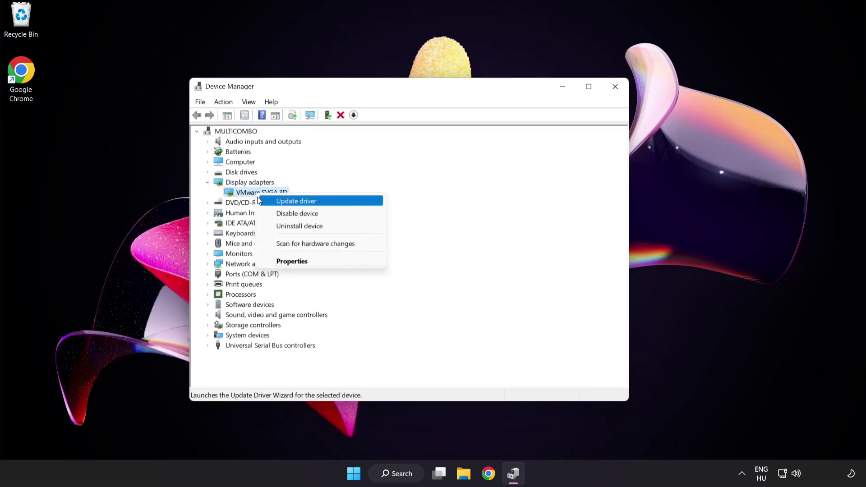
Search automatically for a VMware SVGA 3D driver, confirm the best one is installed, and close the wizard.
{"action": "left_click", "coordinate": [336, 202]}
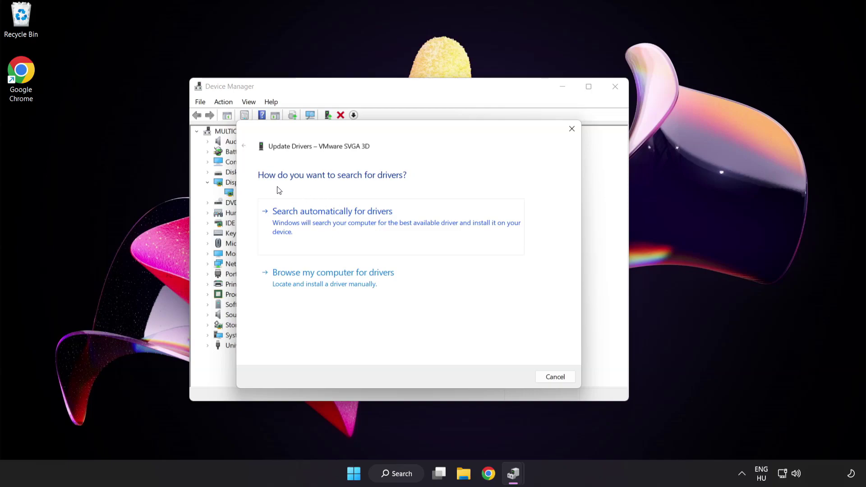
{"action": "left_click", "coordinate": [378, 224]}
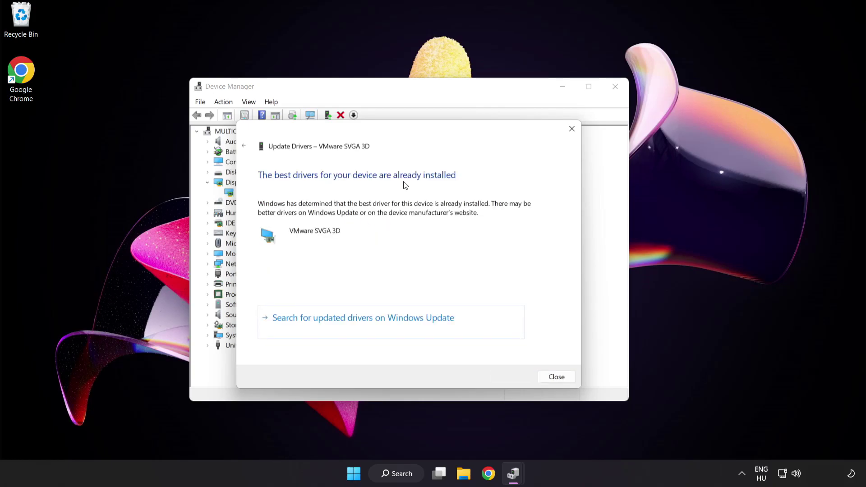
{"action": "left_click", "coordinate": [554, 378]}
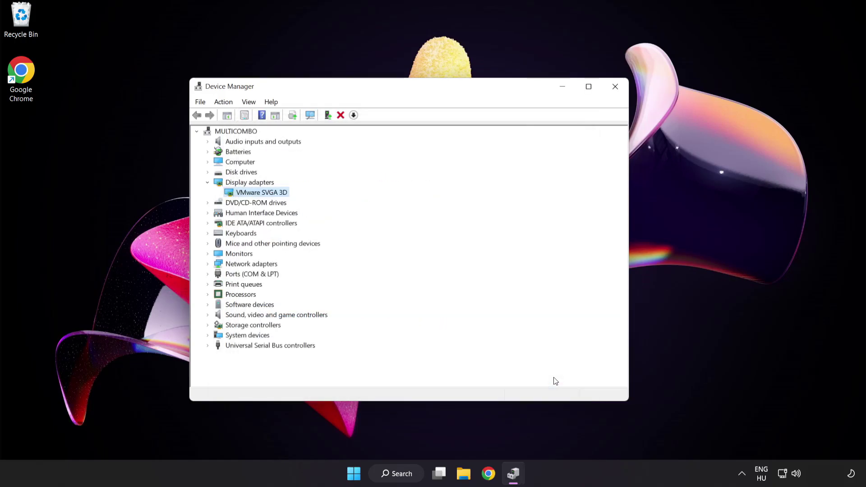
Close Device Manager and search Windows for 'update'.
{"action": "left_click", "coordinate": [615, 91]}
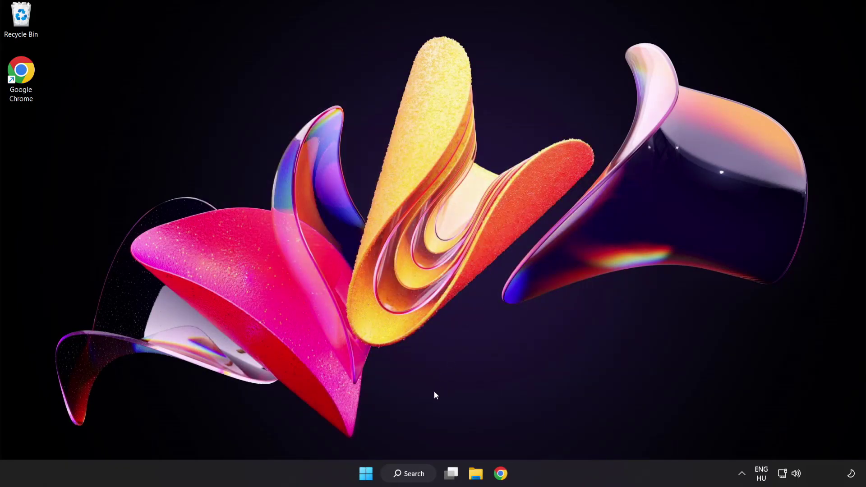
{"action": "left_click", "coordinate": [420, 478]}
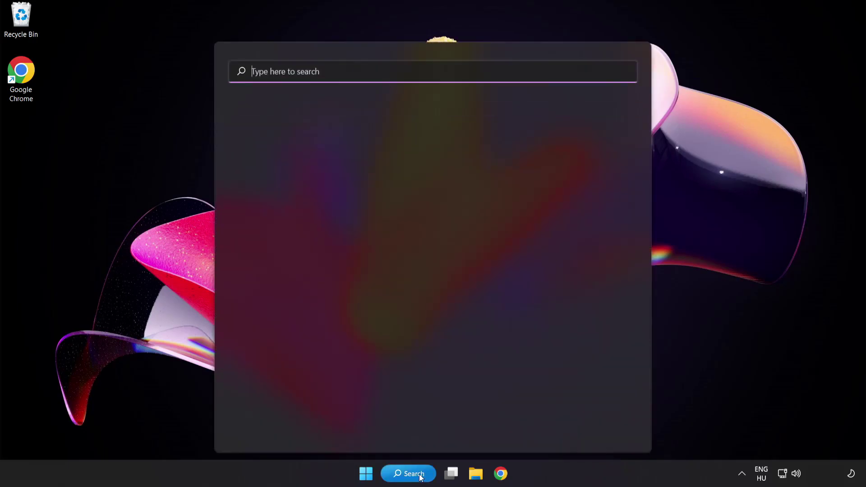
{"action": "type", "text": "update"}
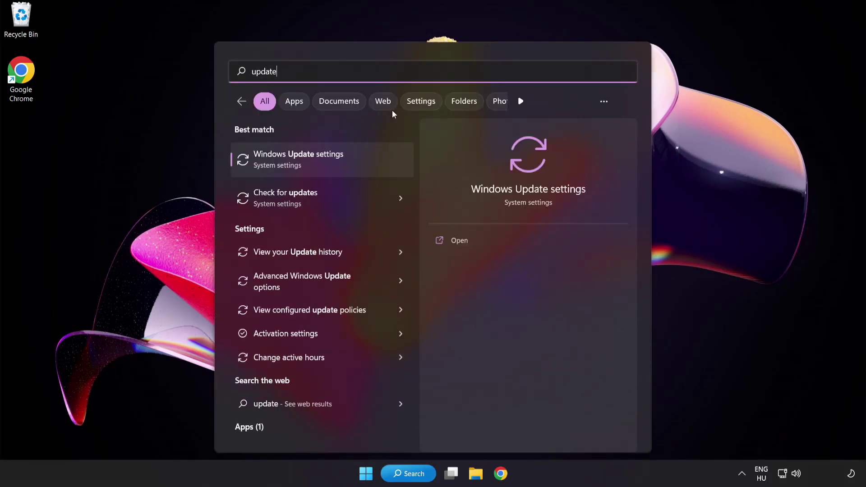
Check for updates on the Windows Update page, confirm the PC is up to date, and close Settings.
{"action": "left_click", "coordinate": [331, 164]}
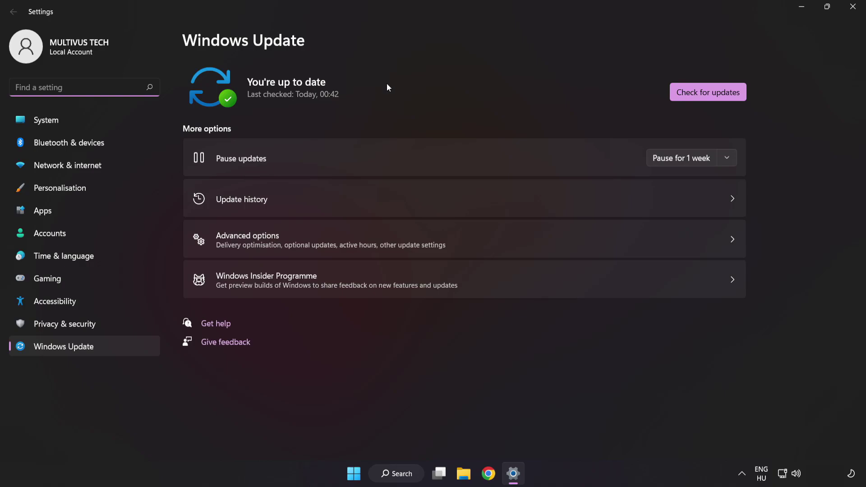
{"action": "left_click", "coordinate": [705, 97]}
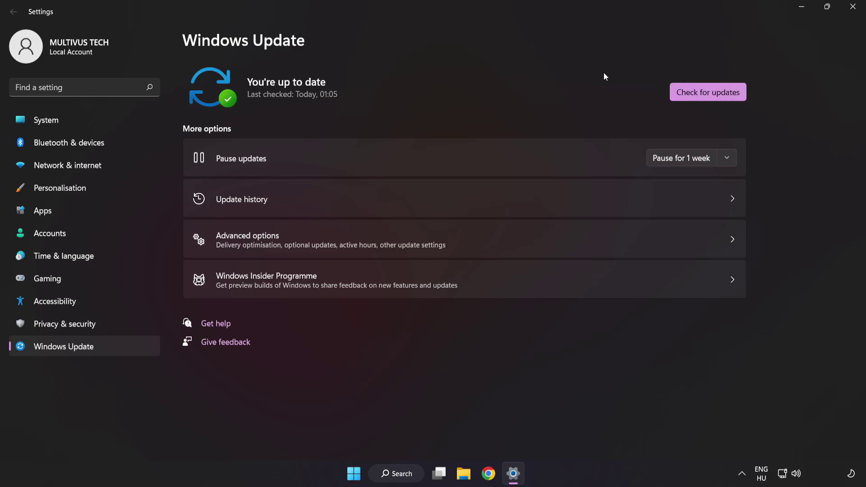
{"action": "left_click", "coordinate": [852, 9]}
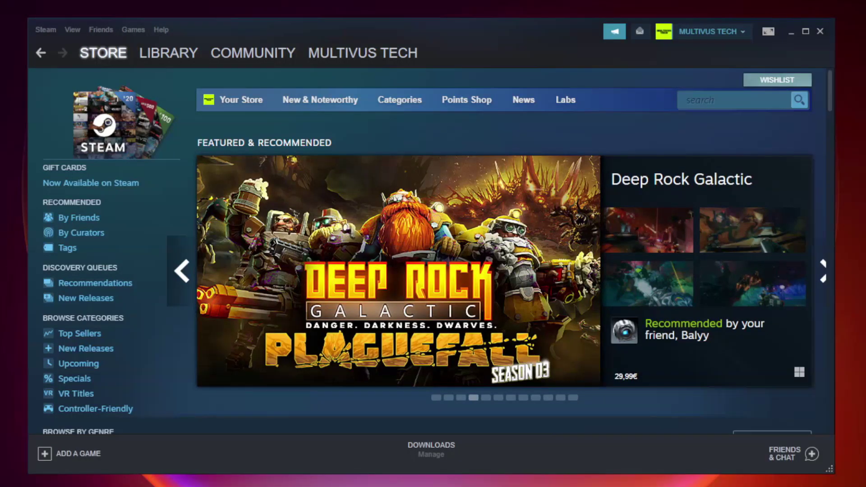
Open the Steam Library and bring up the options for YOUR NOT WORKING GAME.
{"action": "mouse_move", "coordinate": [143, 57]}
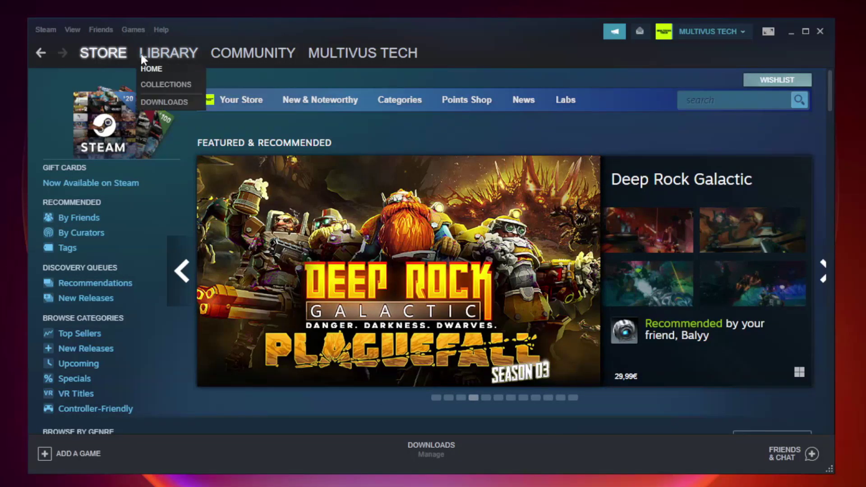
{"action": "left_click", "coordinate": [175, 58]}
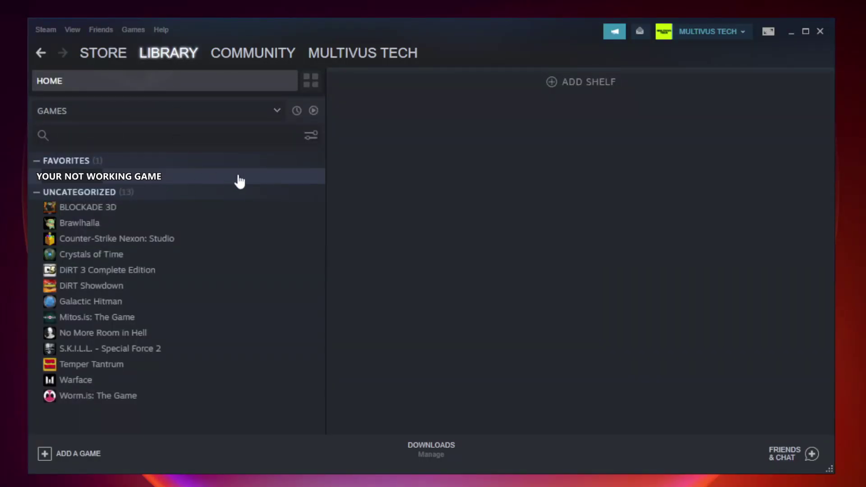
{"action": "right_click", "coordinate": [188, 180]}
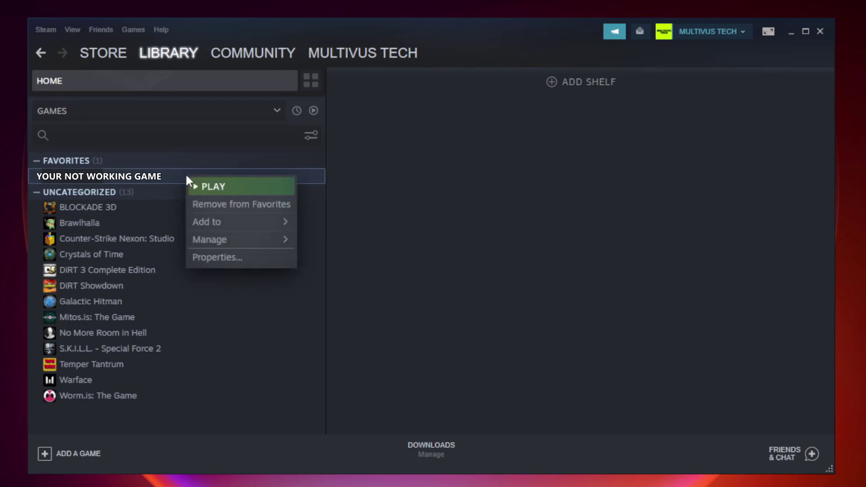
Verify the game files from Properties > Local Files, validating all 9192 files.
{"action": "left_click", "coordinate": [239, 257]}
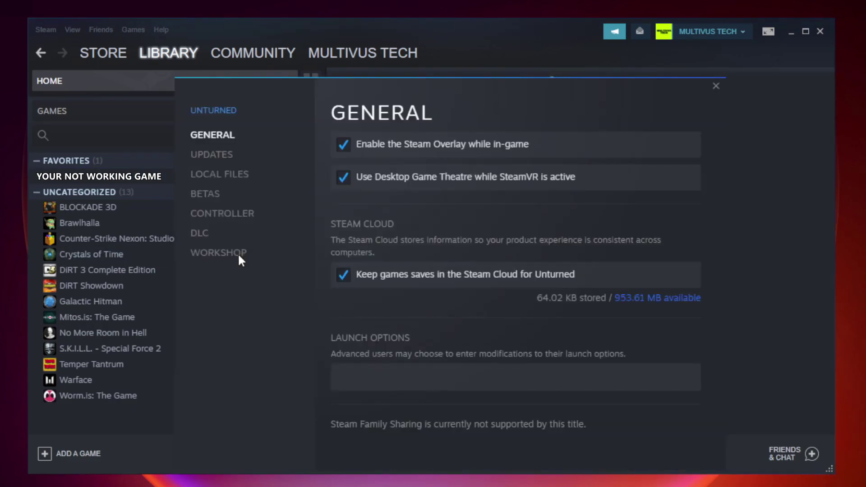
{"action": "left_click", "coordinate": [231, 180]}
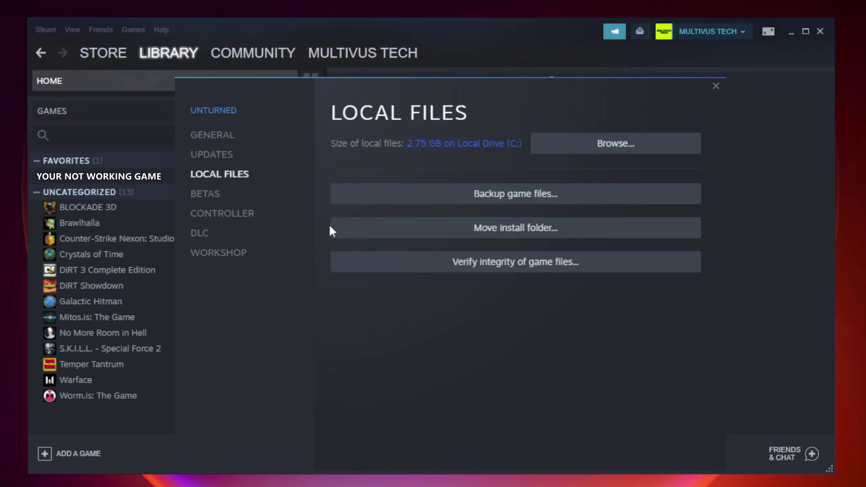
{"action": "left_click", "coordinate": [525, 271]}
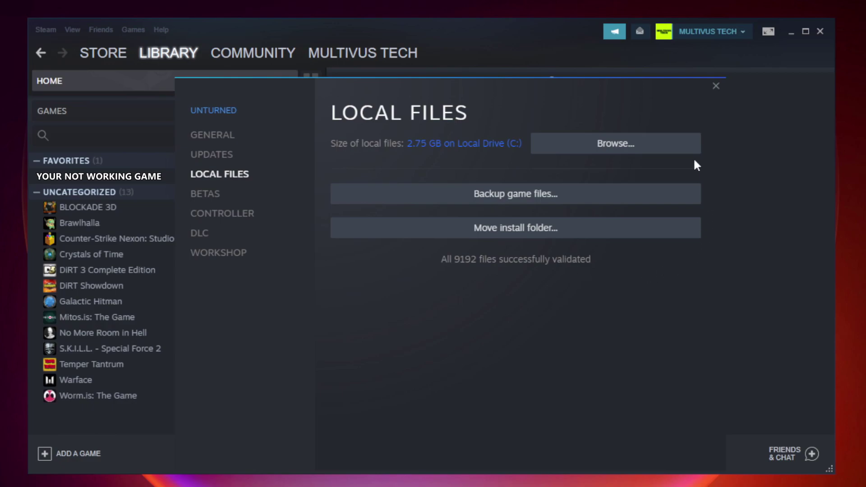
Browse to the game's install folder and bring up the YOUR NOT WORKING GAME shortcut's actions.
{"action": "left_click", "coordinate": [620, 156]}
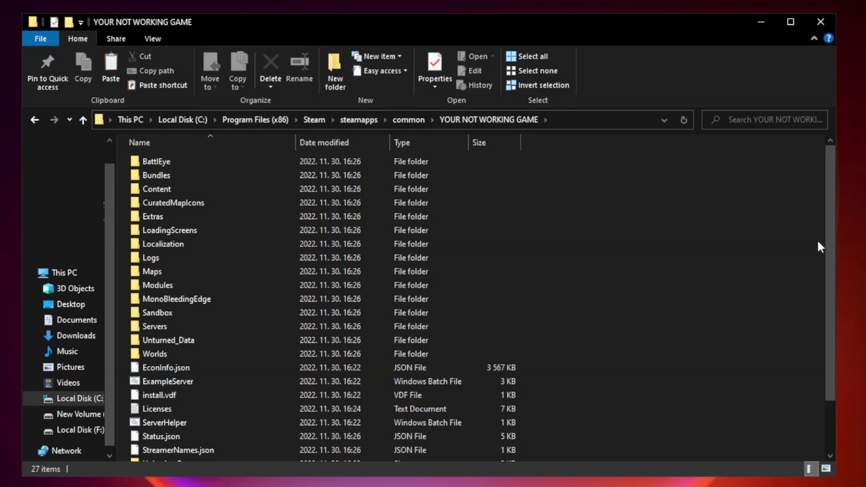
{"action": "left_click_drag", "start_coordinate": [832, 236], "coordinate": [832, 310]}
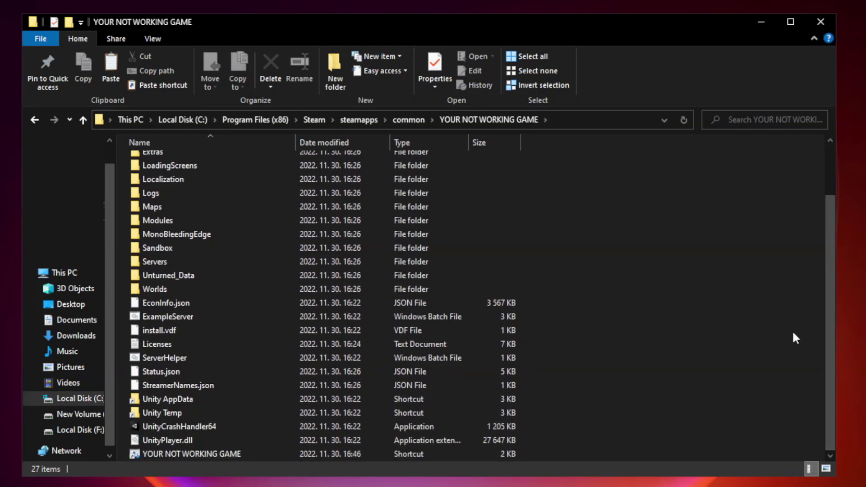
{"action": "left_click", "coordinate": [344, 454]}
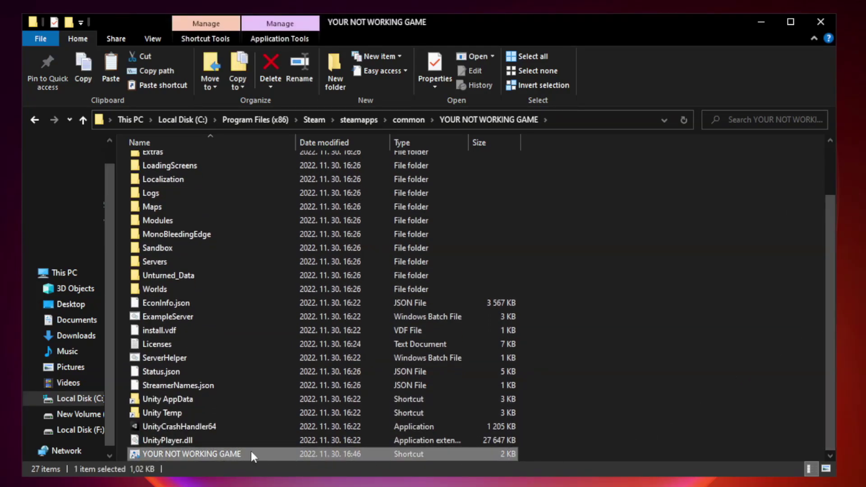
{"action": "right_click", "coordinate": [293, 451]}
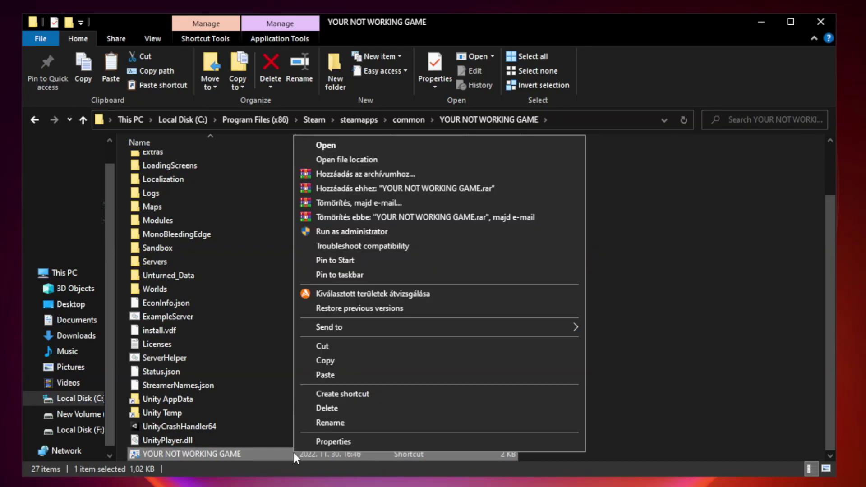
Set the shortcut to Windows 8 compatibility mode, run as administrator, with fullscreen optimizations disabled.
{"action": "left_click", "coordinate": [437, 442]}
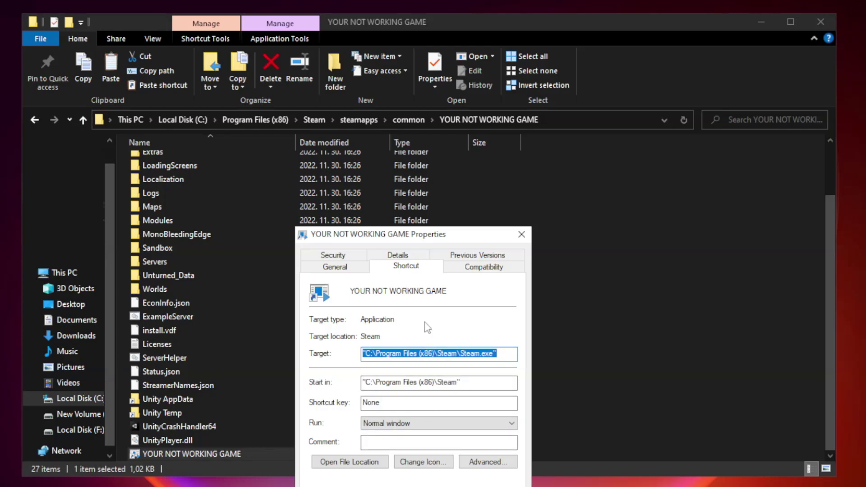
{"action": "left_click_drag", "start_coordinate": [429, 238], "coordinate": [430, 97]}
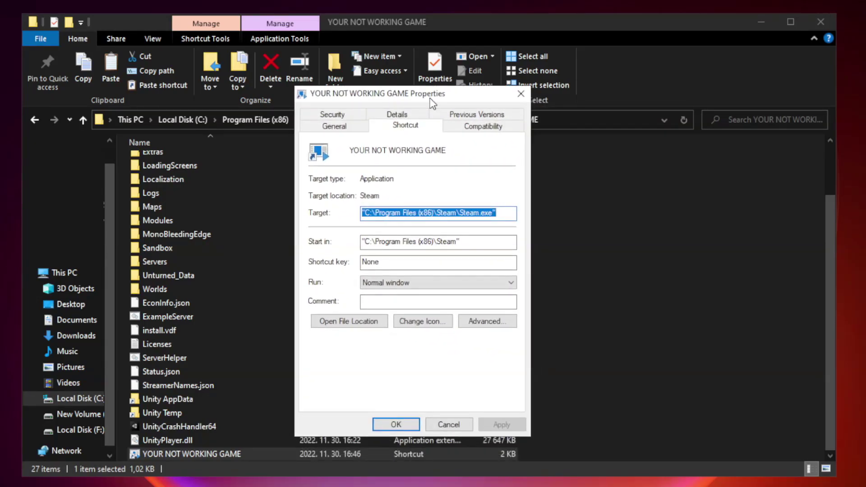
{"action": "left_click", "coordinate": [481, 130]}
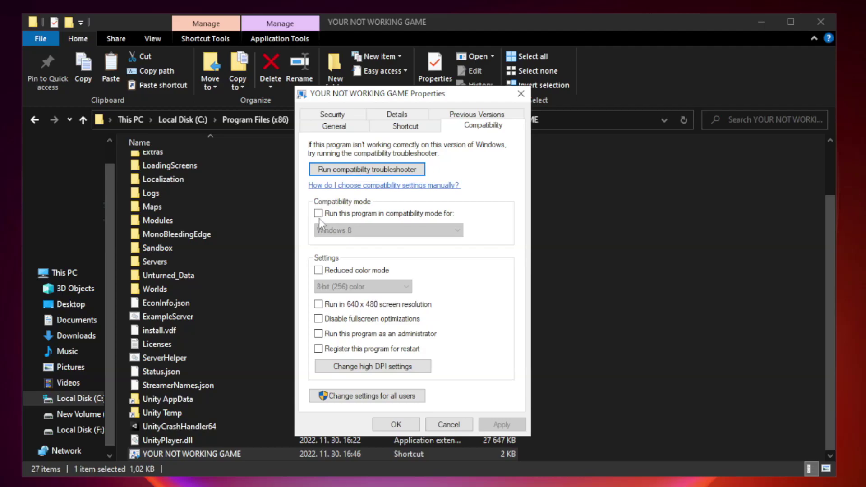
{"action": "left_click", "coordinate": [346, 218]}
{"action": "left_click", "coordinate": [388, 231]}
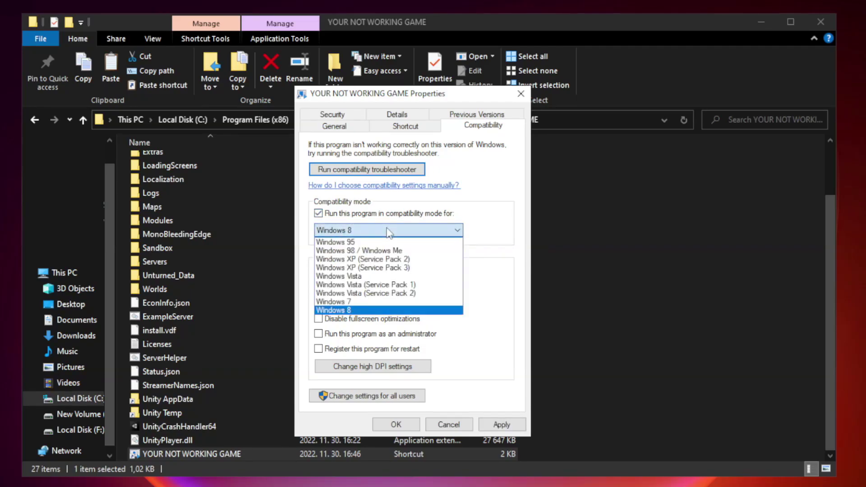
{"action": "left_click", "coordinate": [367, 311]}
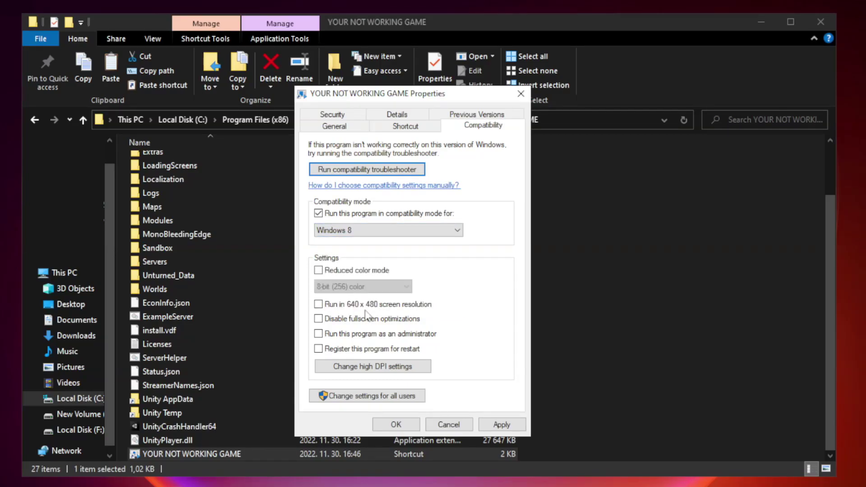
{"action": "left_click", "coordinate": [339, 320]}
{"action": "left_click", "coordinate": [340, 339]}
{"action": "left_click", "coordinate": [502, 422]}
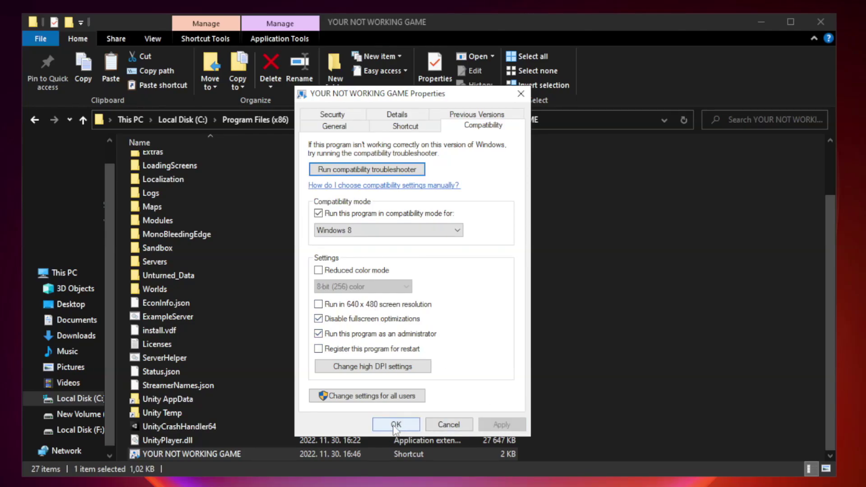
{"action": "left_click", "coordinate": [396, 424]}
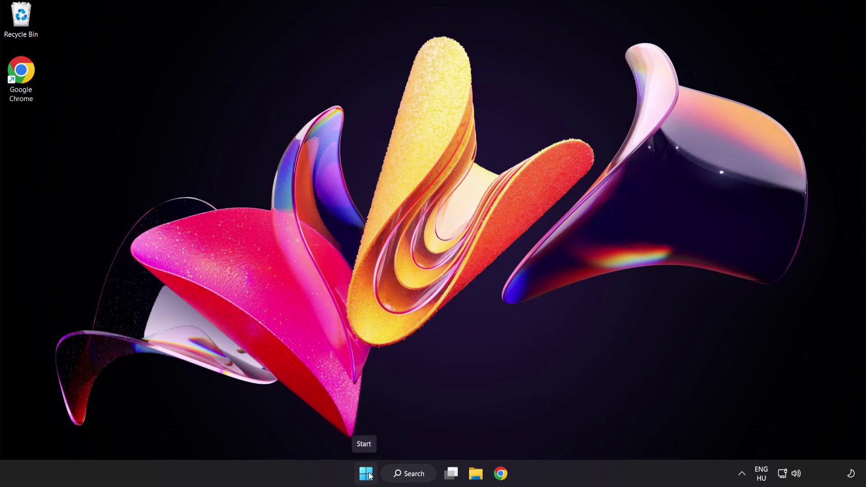
Launch Task Manager from the Start button's quick-access menu.
{"action": "right_click", "coordinate": [369, 476]}
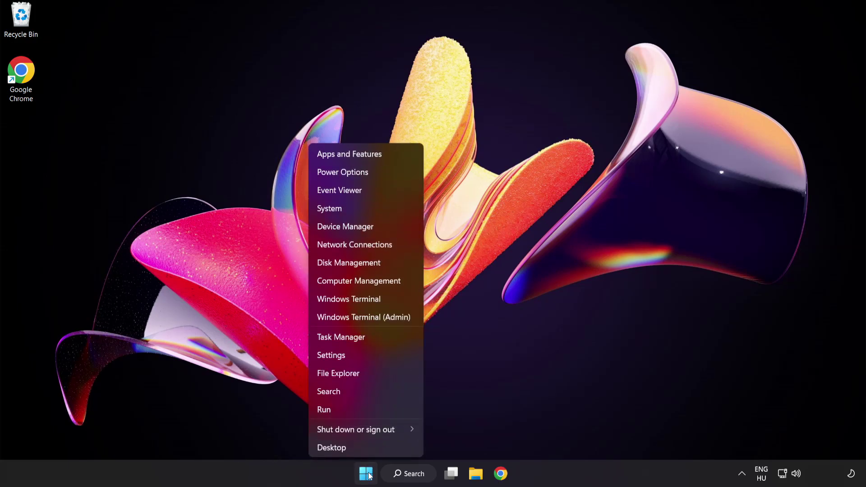
{"action": "left_click", "coordinate": [374, 337]}
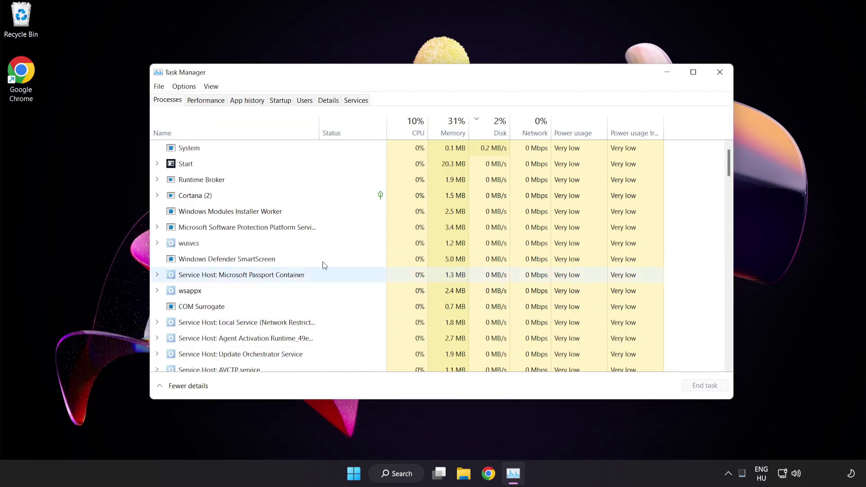
Disable Cortana, Phone Link, Terminal and the Windows Security notification icon as startup apps.
{"action": "left_click", "coordinate": [285, 102]}
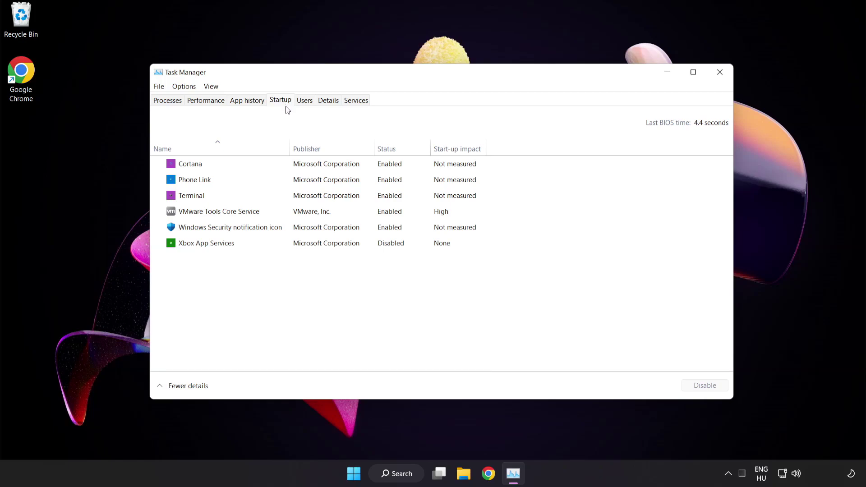
{"action": "left_click", "coordinate": [286, 170]}
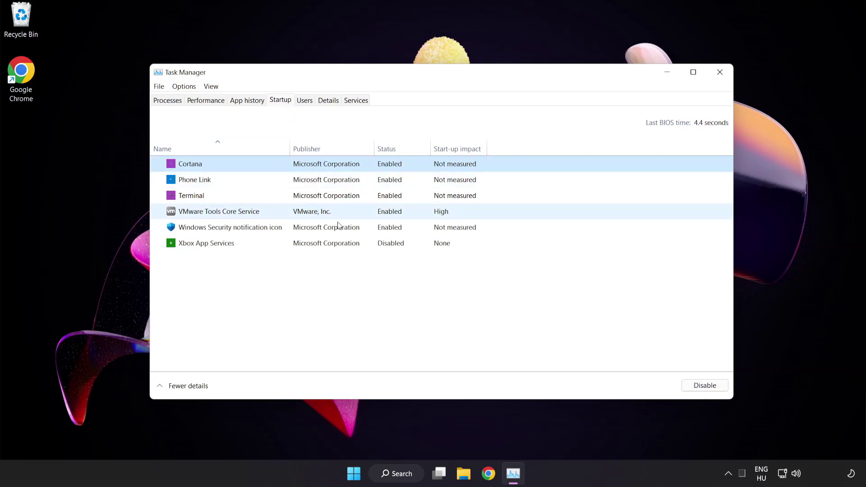
{"action": "left_click", "coordinate": [705, 386]}
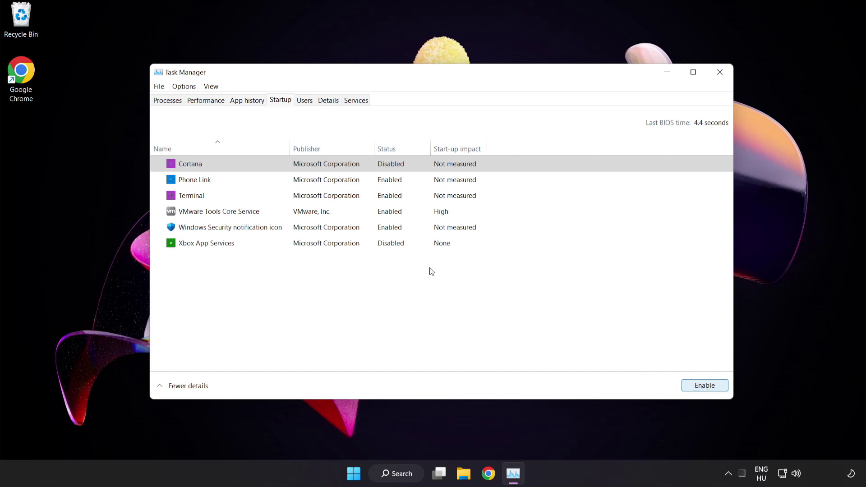
{"action": "left_click", "coordinate": [267, 179]}
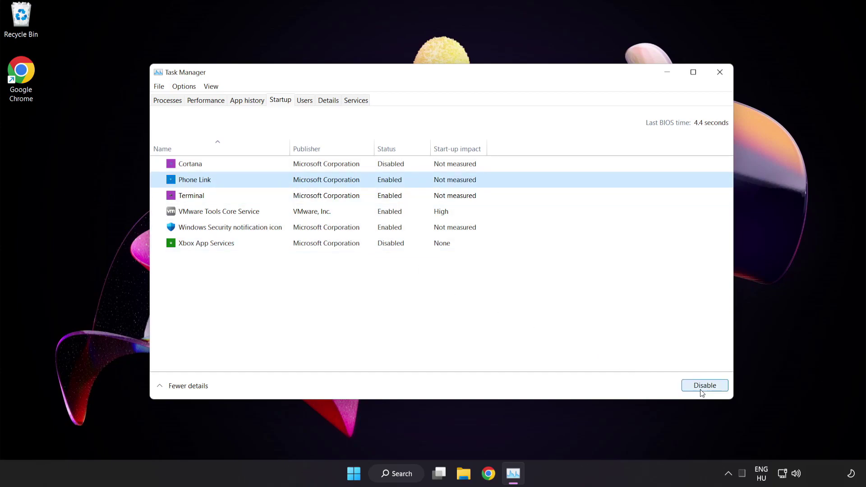
{"action": "left_click", "coordinate": [701, 391]}
{"action": "left_click", "coordinate": [274, 196]}
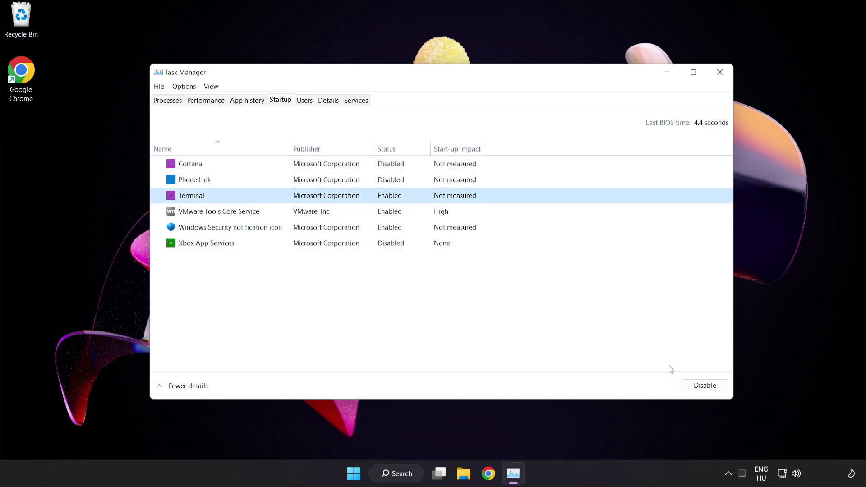
{"action": "left_click", "coordinate": [694, 386]}
{"action": "left_click", "coordinate": [291, 227]}
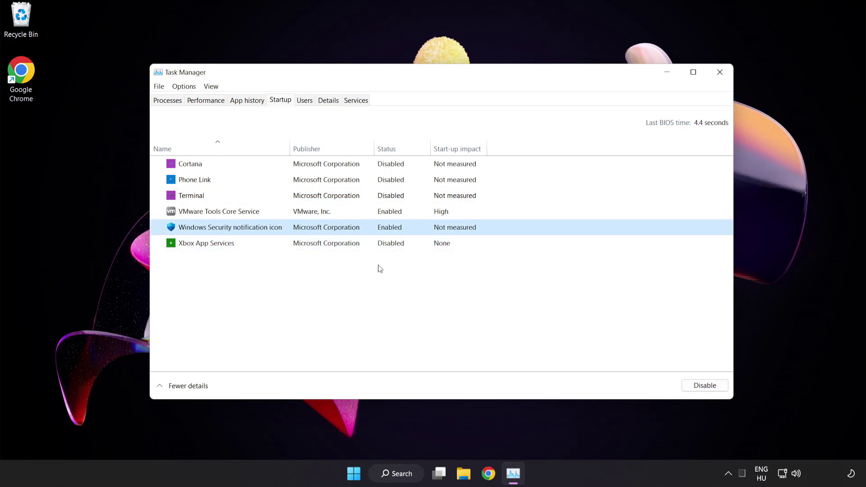
{"action": "left_click", "coordinate": [698, 387]}
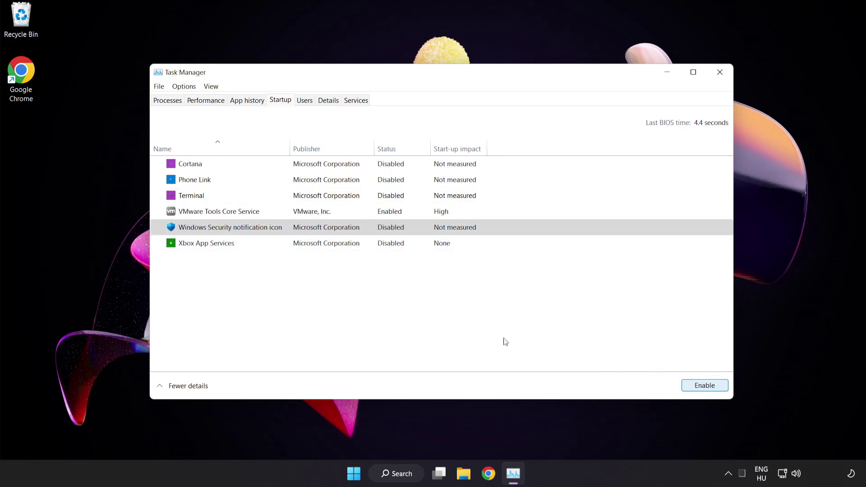
Close Task Manager, search for 'security' and launch the Windows Security app.
{"action": "left_click", "coordinate": [720, 73]}
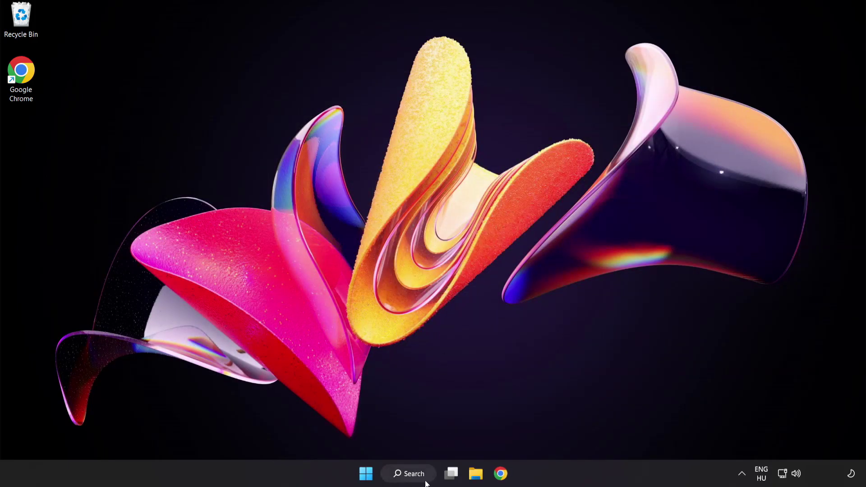
{"action": "left_click", "coordinate": [417, 474]}
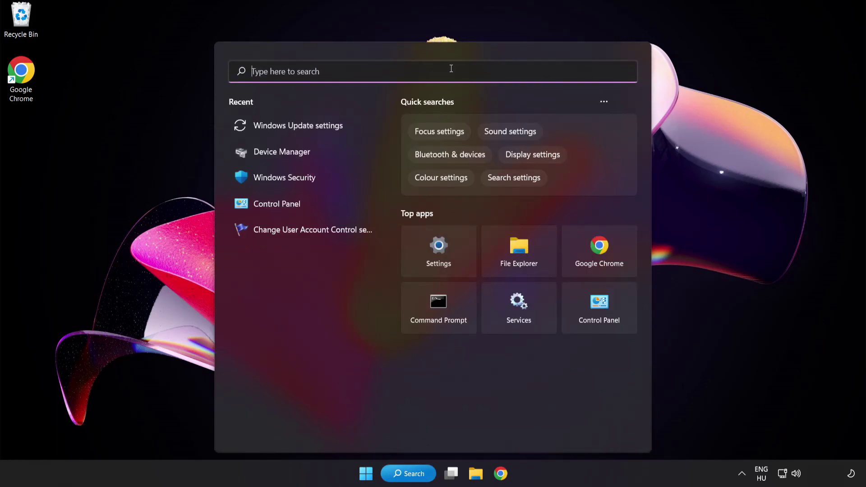
{"action": "type", "text": "security"}
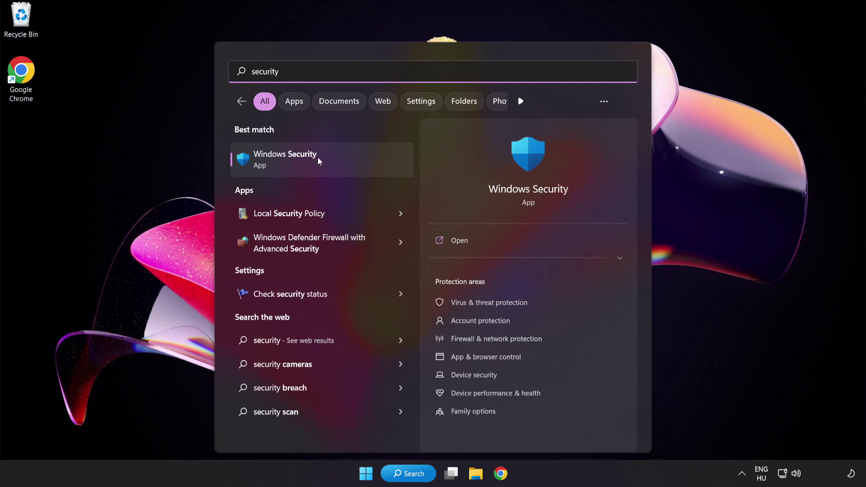
{"action": "left_click", "coordinate": [327, 158]}
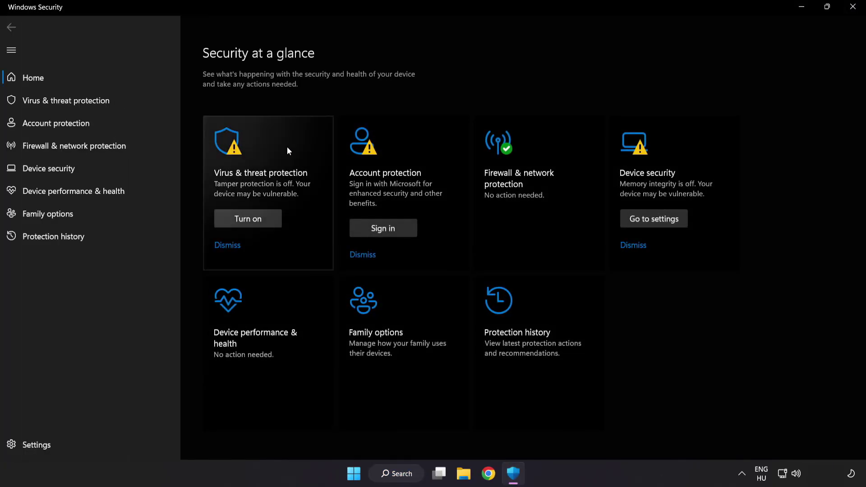
Go to Virus & threat protection settings and open the Defender exclusions list.
{"action": "left_click", "coordinate": [132, 100]}
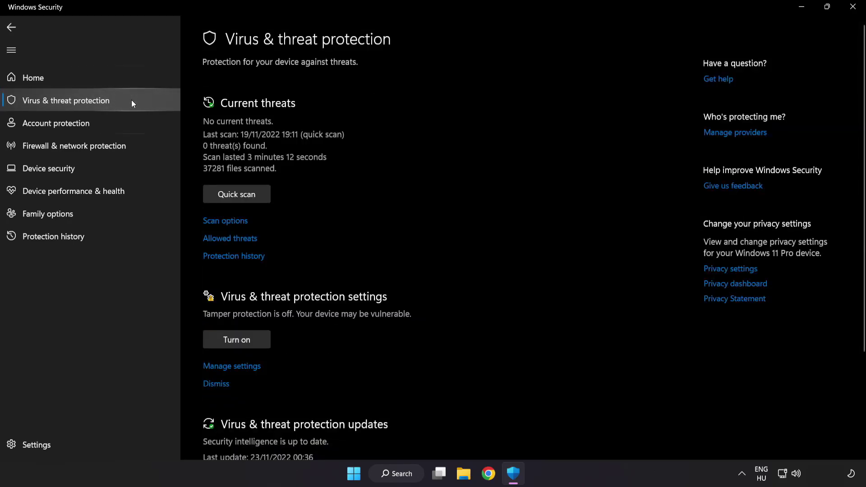
{"action": "scroll", "coordinate": [548, 133], "scroll_direction": "down", "scroll_amount": 3}
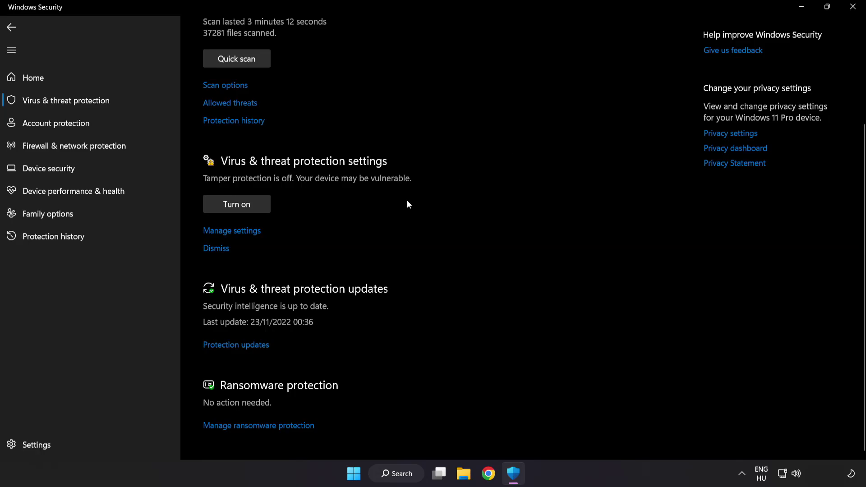
{"action": "left_click", "coordinate": [237, 232]}
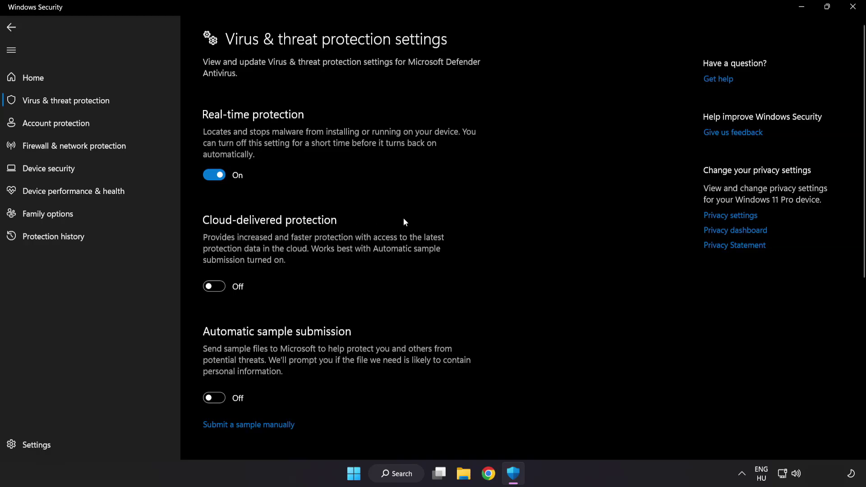
{"action": "scroll", "coordinate": [504, 238], "scroll_direction": "down", "scroll_amount": 6}
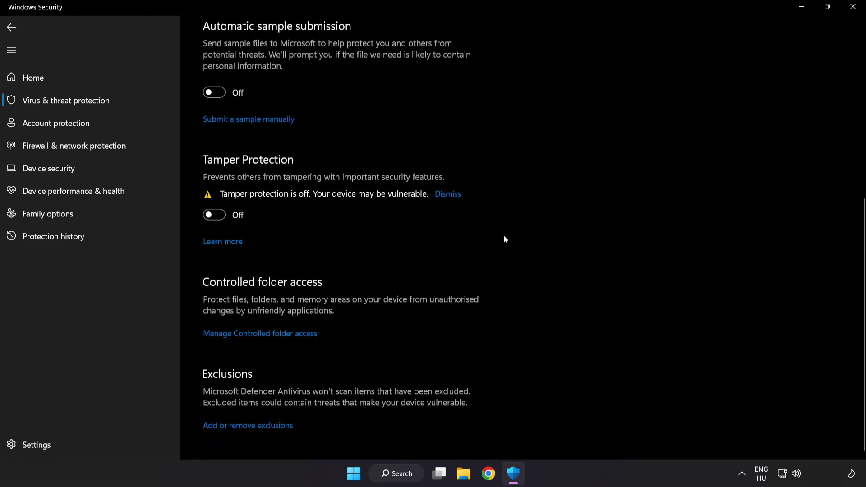
{"action": "left_click", "coordinate": [253, 427]}
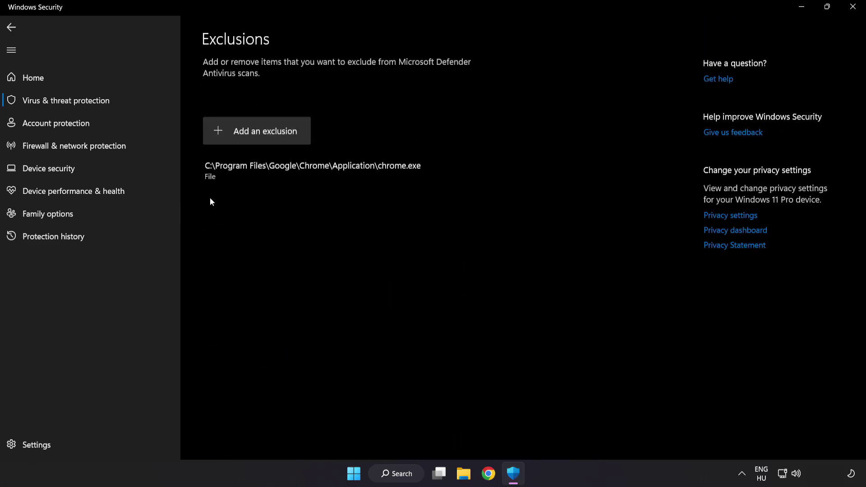
Start a new File exclusion and browse to C:\Program Files (x86).
{"action": "left_click", "coordinate": [258, 138]}
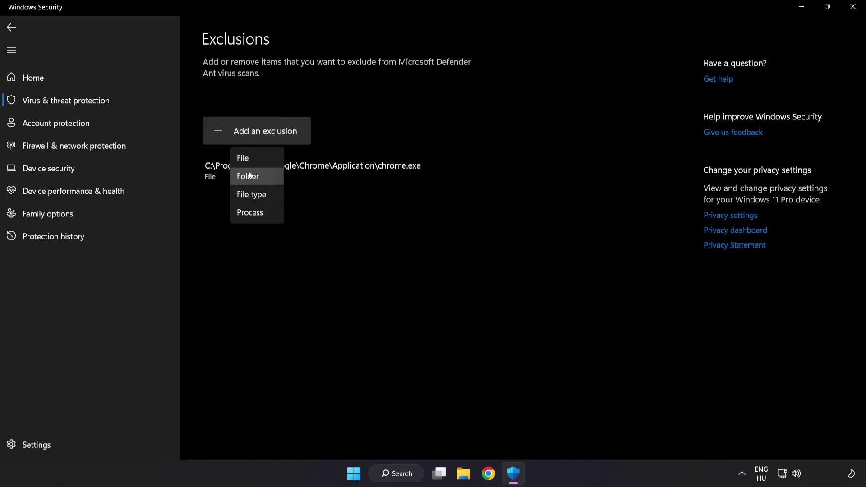
{"action": "left_click", "coordinate": [252, 159]}
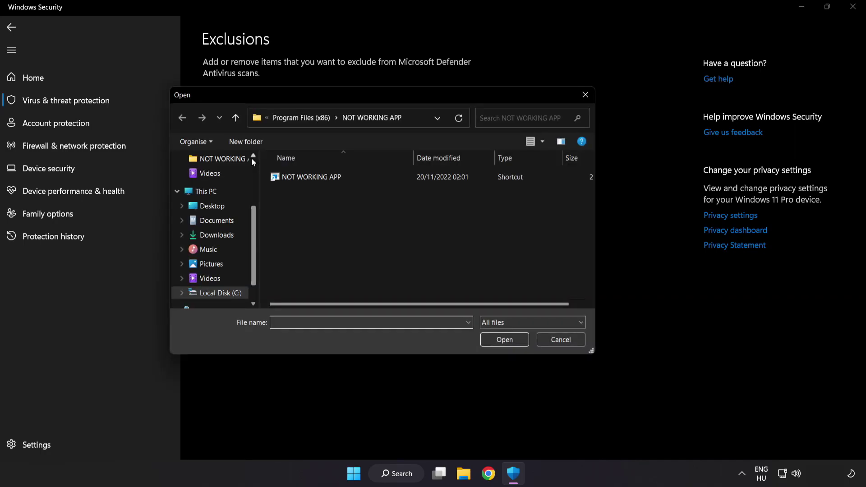
{"action": "left_click", "coordinate": [277, 120]}
{"action": "left_click", "coordinate": [284, 118]}
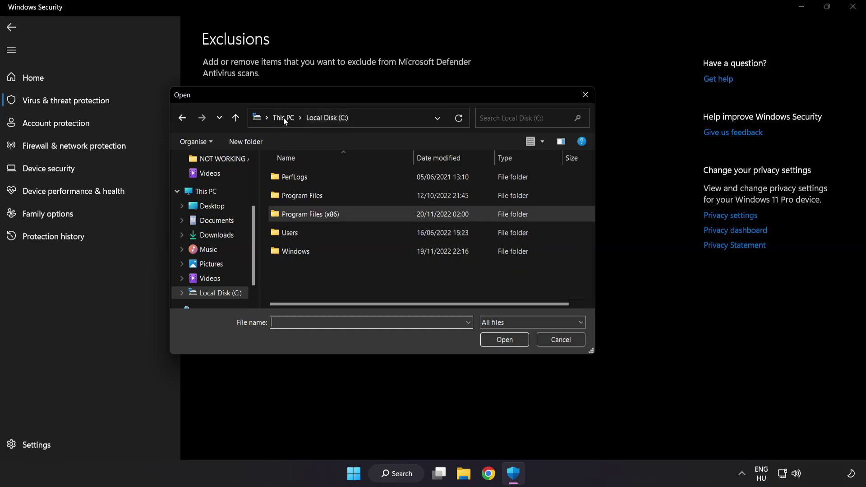
{"action": "left_click", "coordinate": [285, 118]}
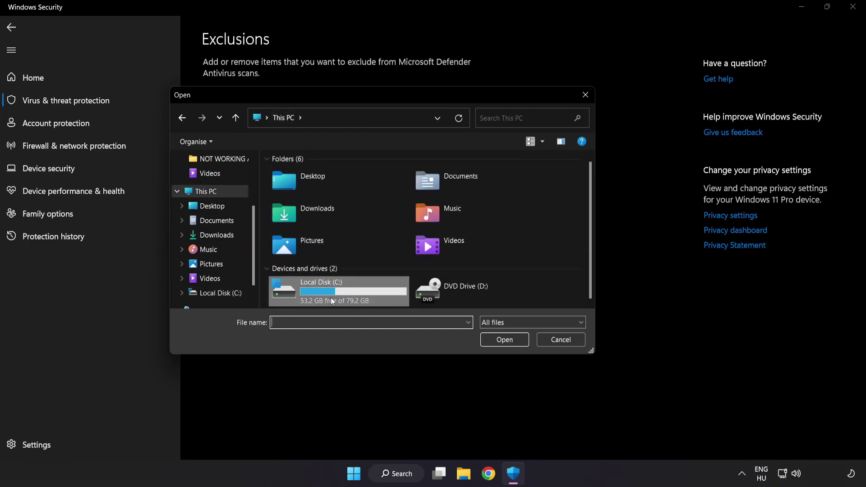
{"action": "double_click", "coordinate": [323, 295]}
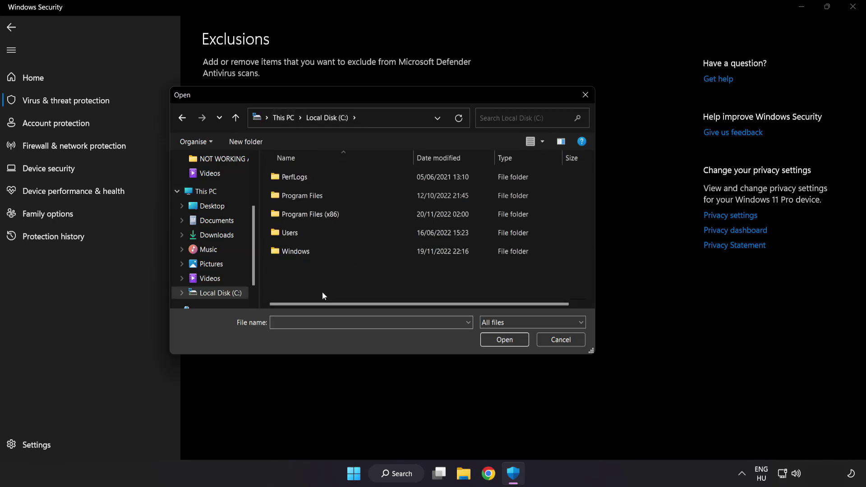
{"action": "left_click", "coordinate": [332, 211]}
{"action": "double_click", "coordinate": [332, 212]}
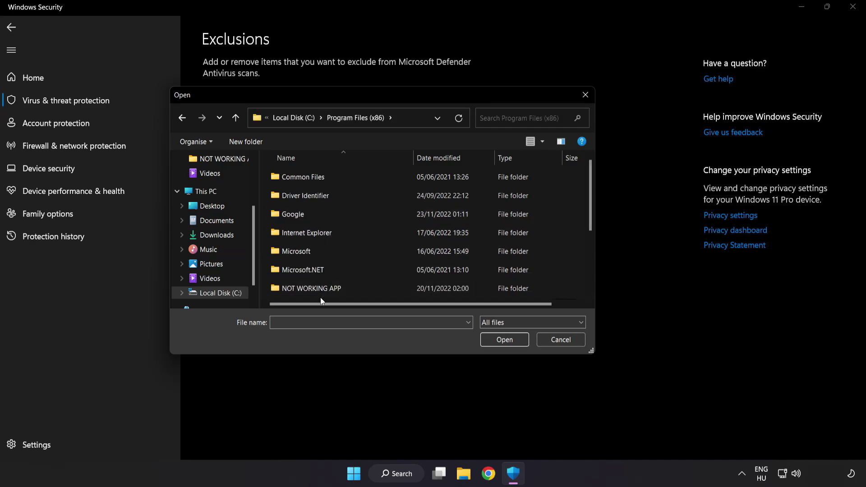
Pick the NOT WORKING APP shortcut as the excluded file, then close Windows Security.
{"action": "scroll", "coordinate": [320, 282], "scroll_direction": "down", "scroll_amount": 2}
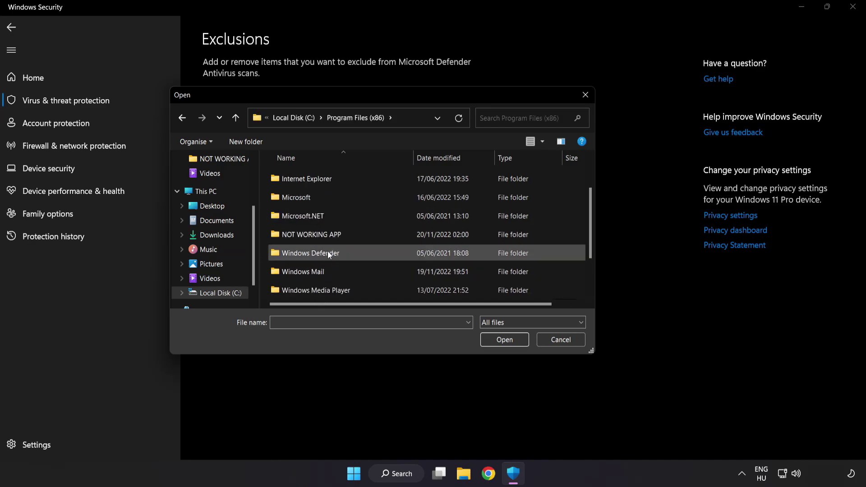
{"action": "double_click", "coordinate": [344, 235]}
{"action": "left_click", "coordinate": [304, 180]}
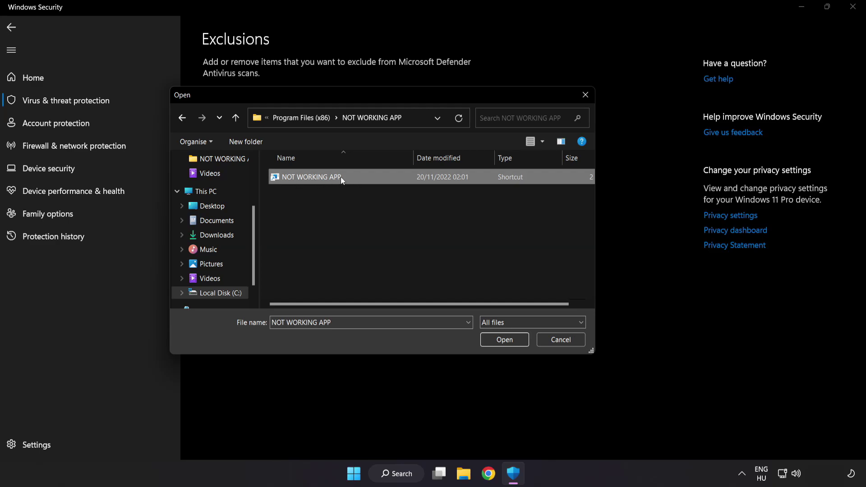
{"action": "left_click", "coordinate": [506, 343]}
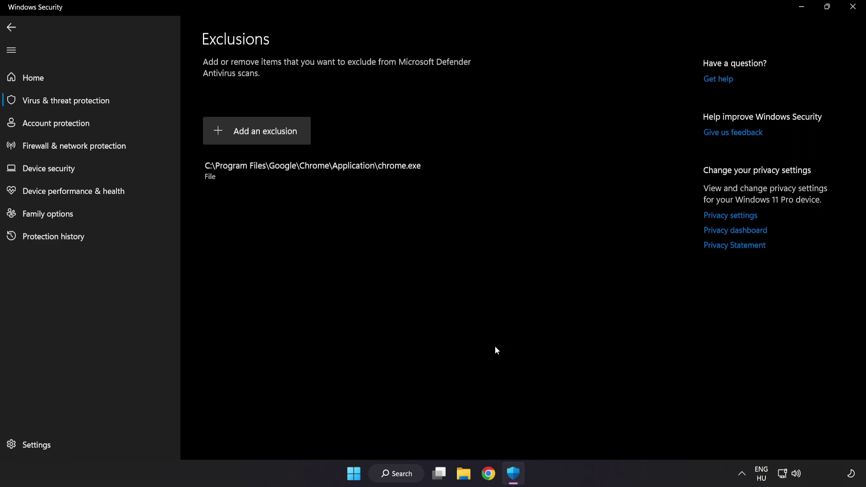
{"action": "left_click", "coordinate": [849, 12]}
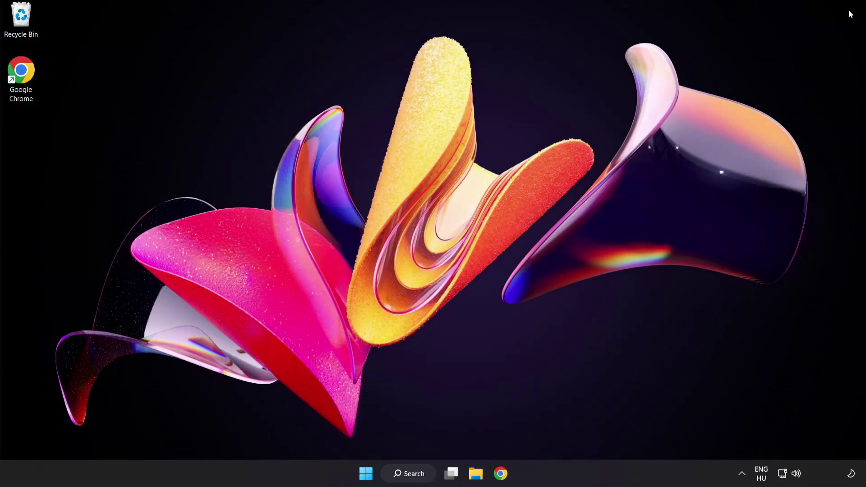
Show the Start menu power options Sleep, Shut down and Restart.
{"action": "left_click", "coordinate": [366, 474]}
{"action": "left_click", "coordinate": [574, 435]}
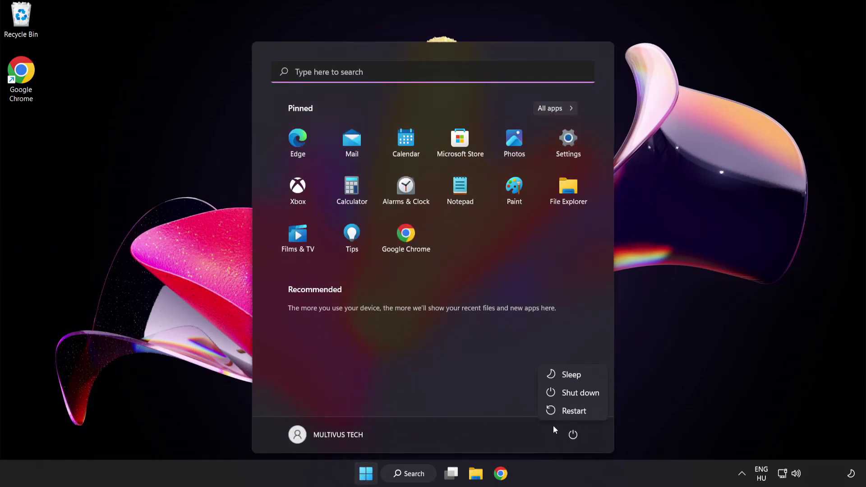